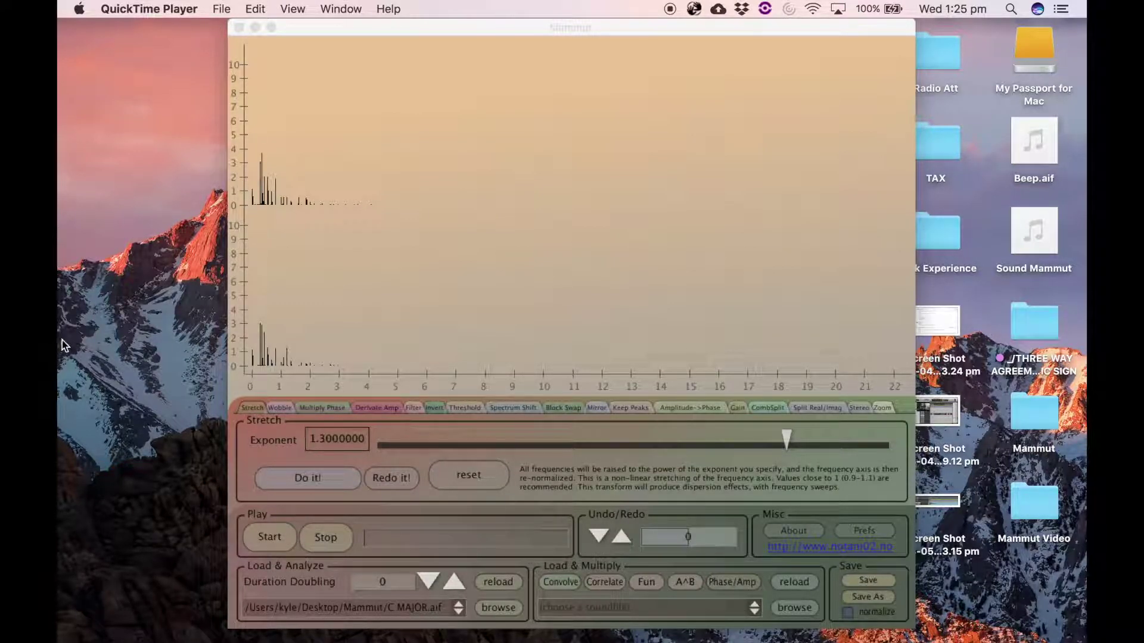
Step: Play the loaded C MAJOR.aif sound, stop playback, and turn on the zoomed view of the spectrum
{"action": "left_click", "coordinate": [256, 531]}
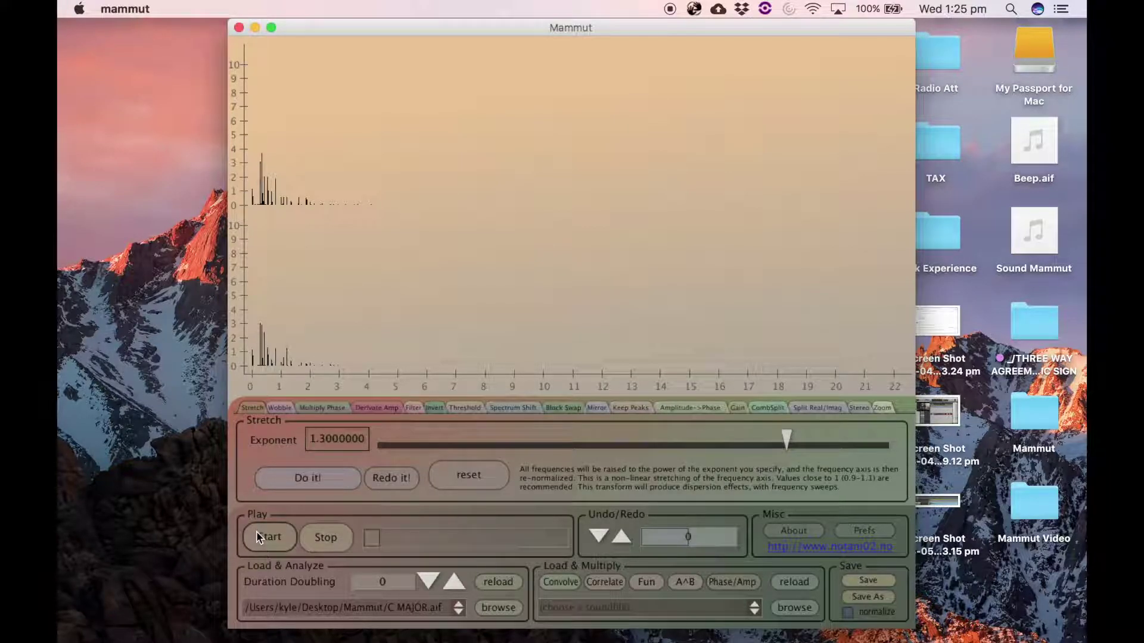
{"action": "left_click", "coordinate": [316, 538]}
{"action": "left_click", "coordinate": [271, 531]}
{"action": "left_click", "coordinate": [883, 408]}
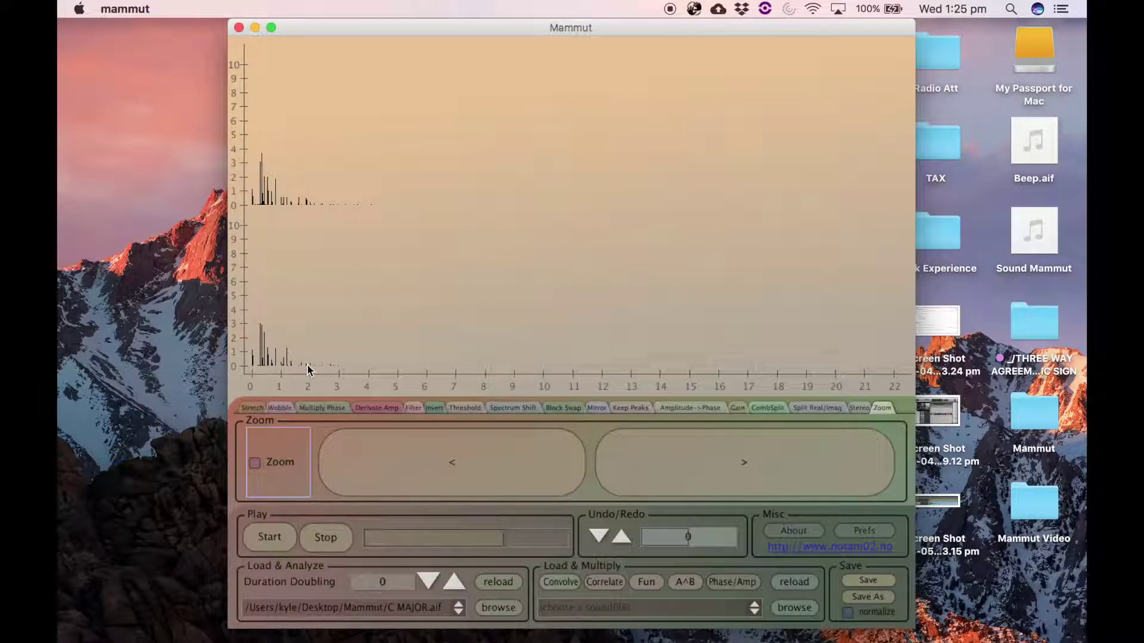
{"action": "left_click", "coordinate": [322, 539]}
{"action": "left_click", "coordinate": [256, 465]}
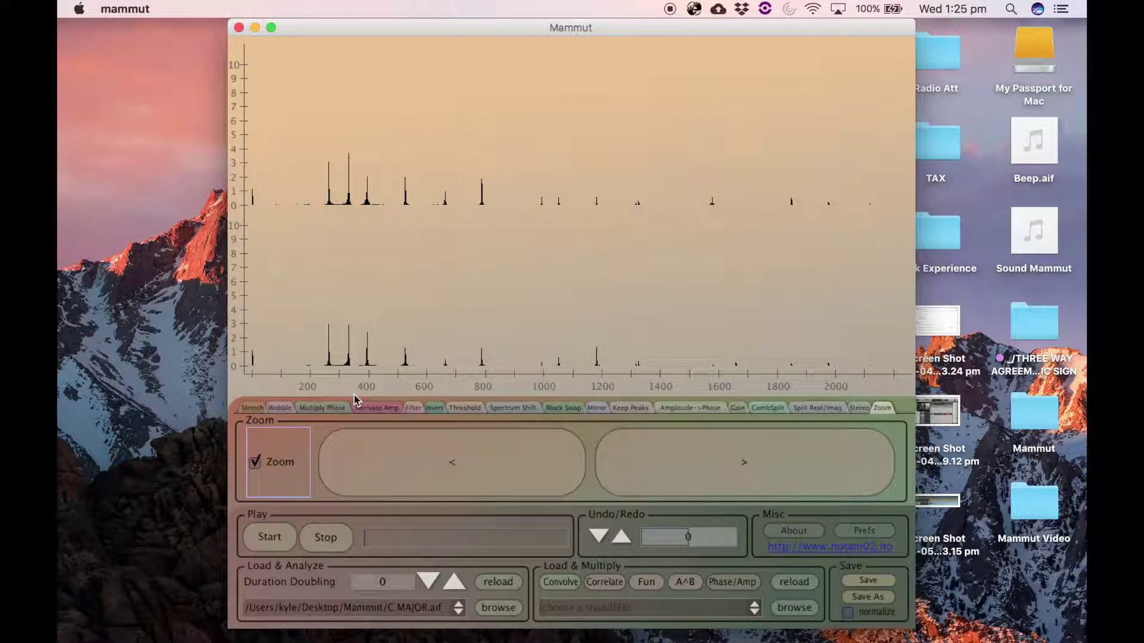
Step: Apply Multiply Phase with a phase multiplier of about -1.26 and play the processed sound
{"action": "left_click", "coordinate": [381, 411]}
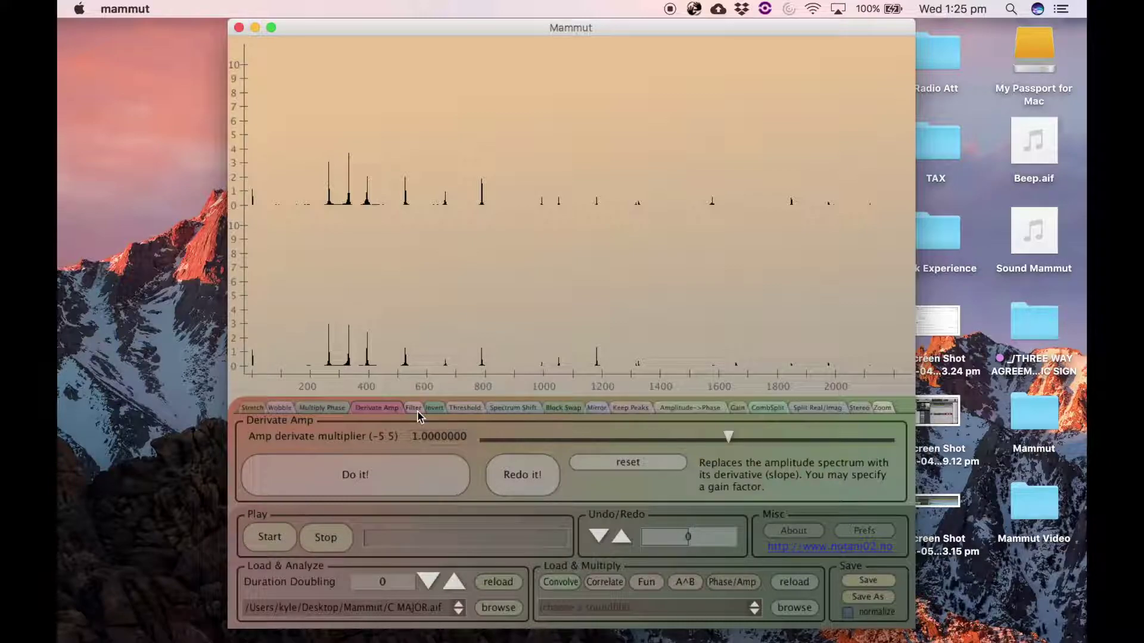
{"action": "left_click", "coordinate": [280, 408]}
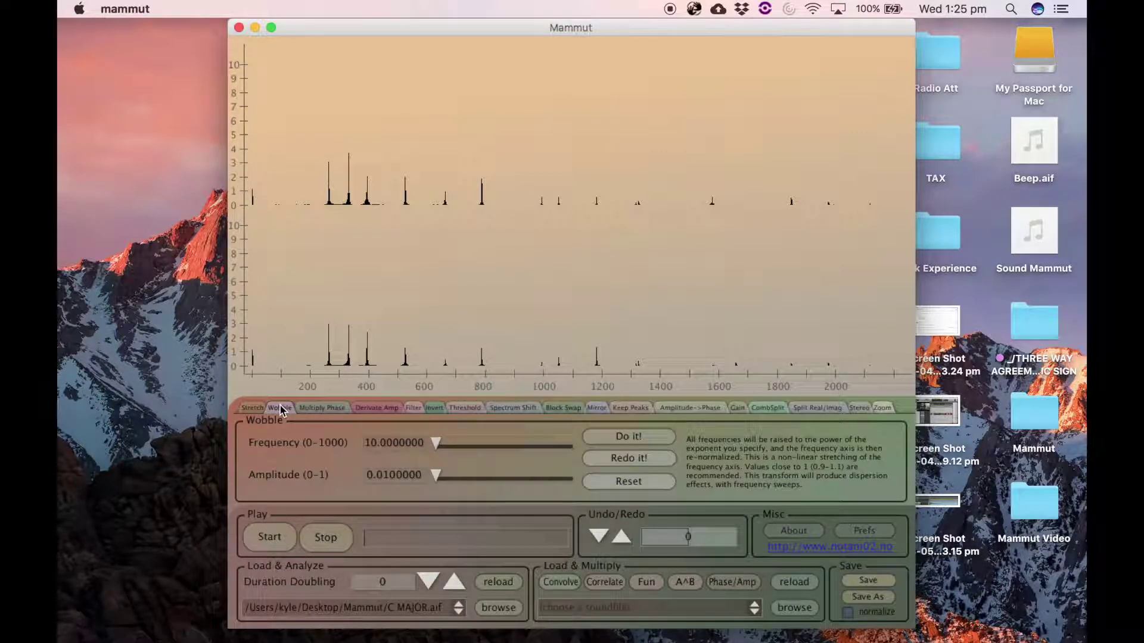
{"action": "left_click", "coordinate": [326, 408]}
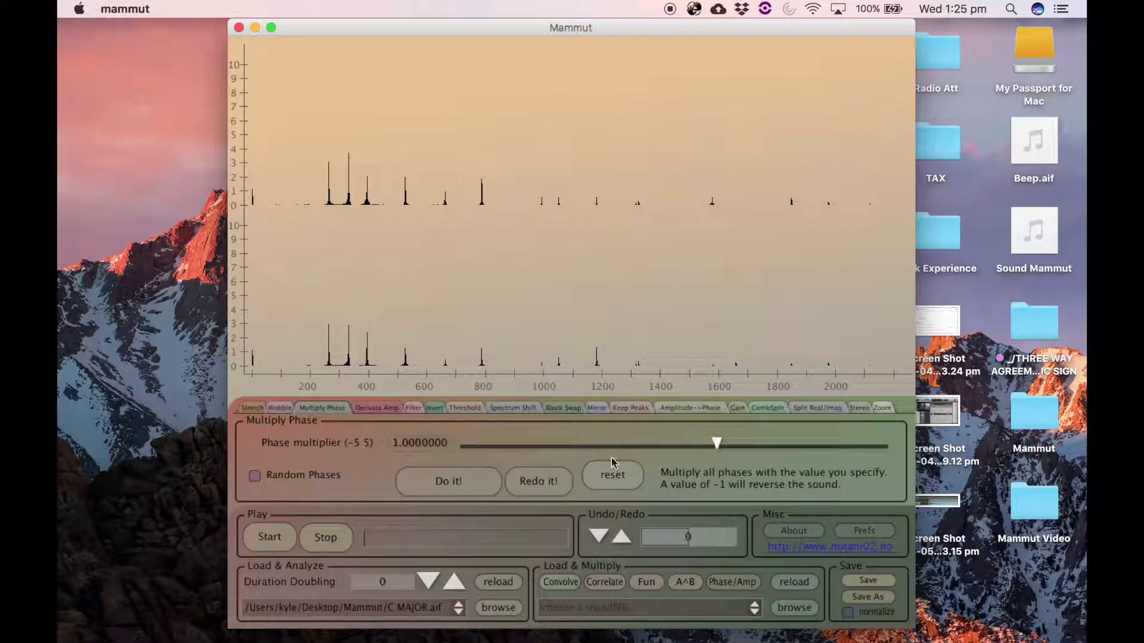
{"action": "left_click_drag", "start_coordinate": [671, 442], "coordinate": [621, 440]}
{"action": "left_click", "coordinate": [449, 481]}
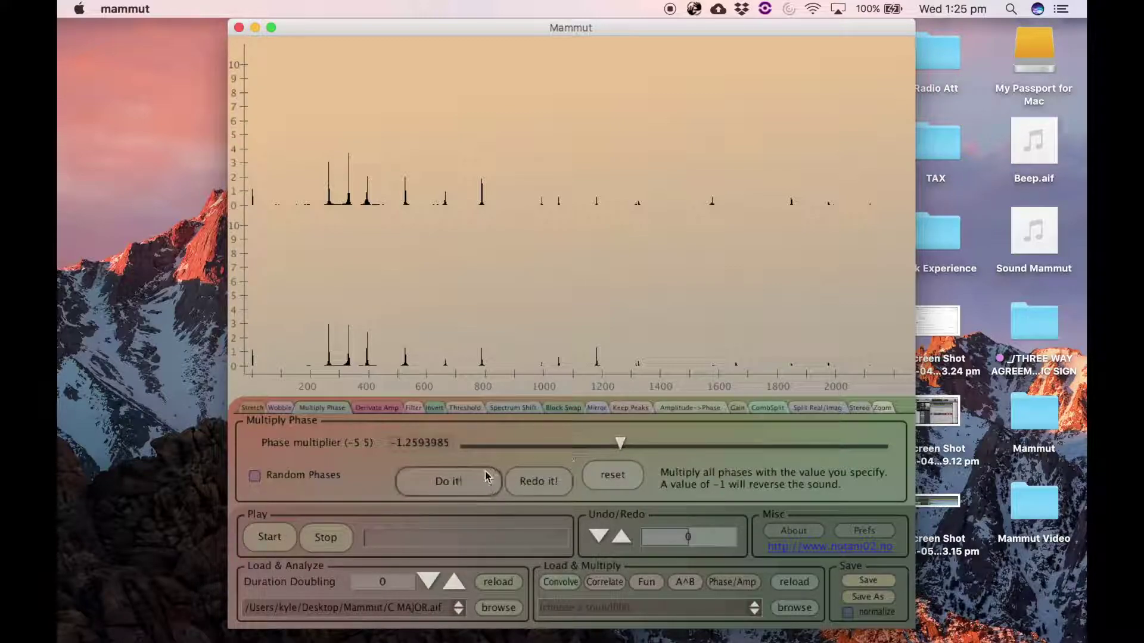
{"action": "left_click", "coordinate": [280, 537]}
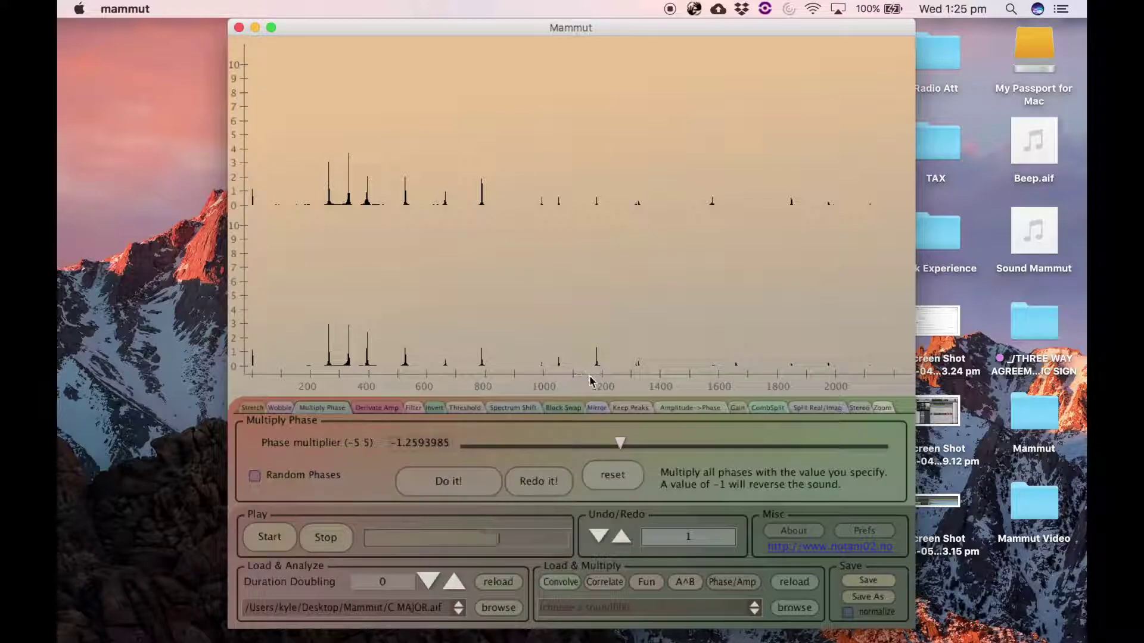
Step: Remove the weak partials by applying Threshold with a level of about 0.32
{"action": "left_click", "coordinate": [465, 408]}
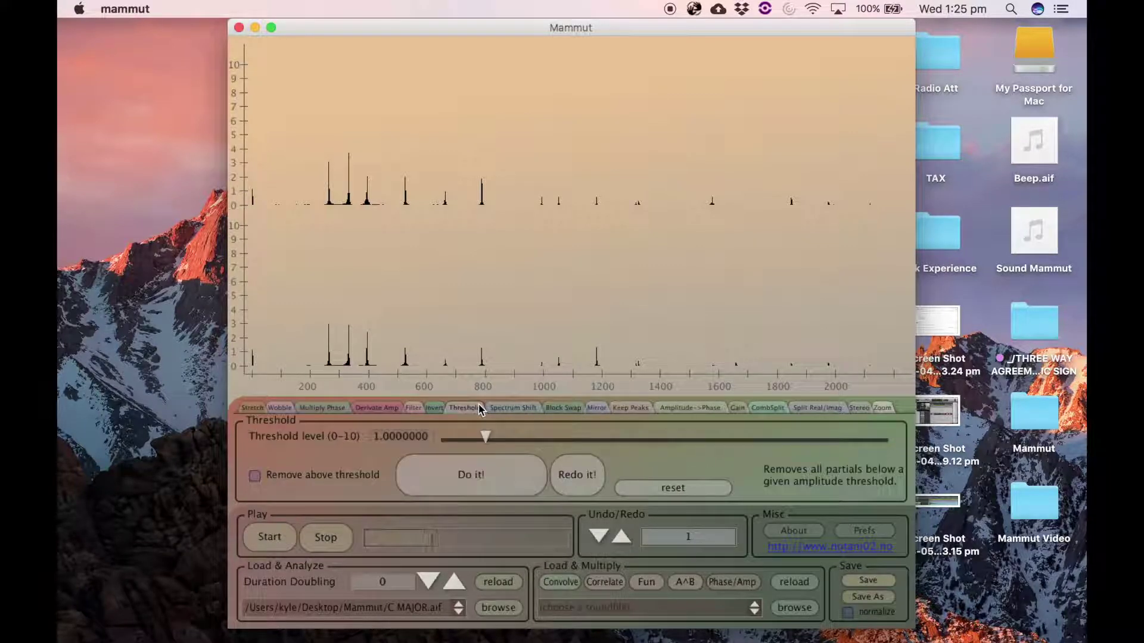
{"action": "left_click", "coordinate": [462, 471]}
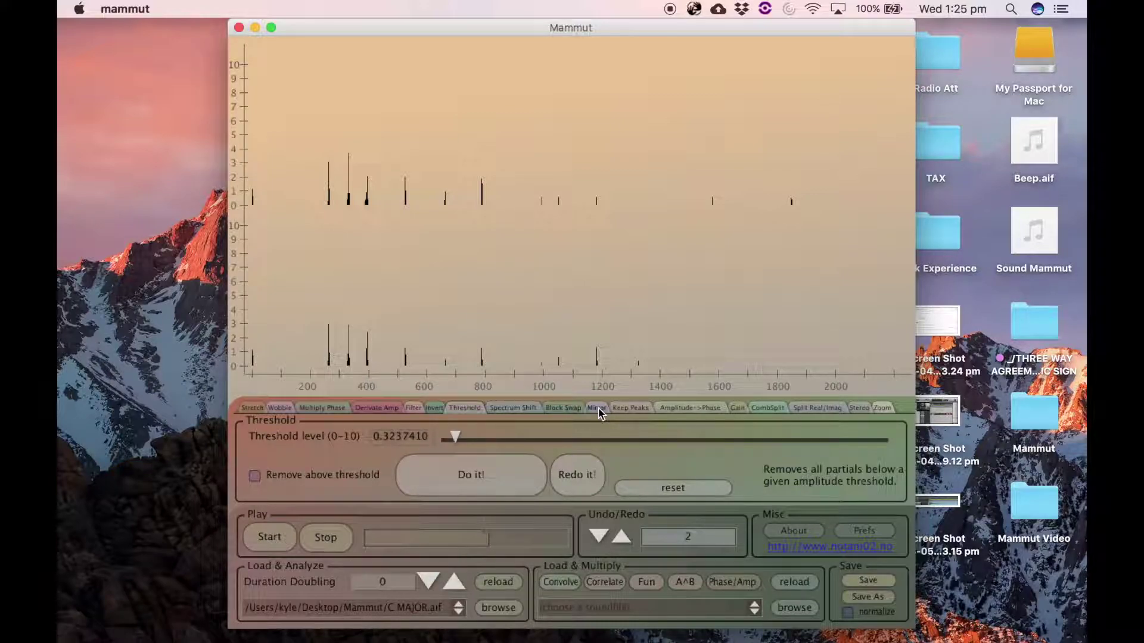
Step: Try a Spectrum Shift of about 370 Hz on the sound and undo it
{"action": "left_click", "coordinate": [513, 408]}
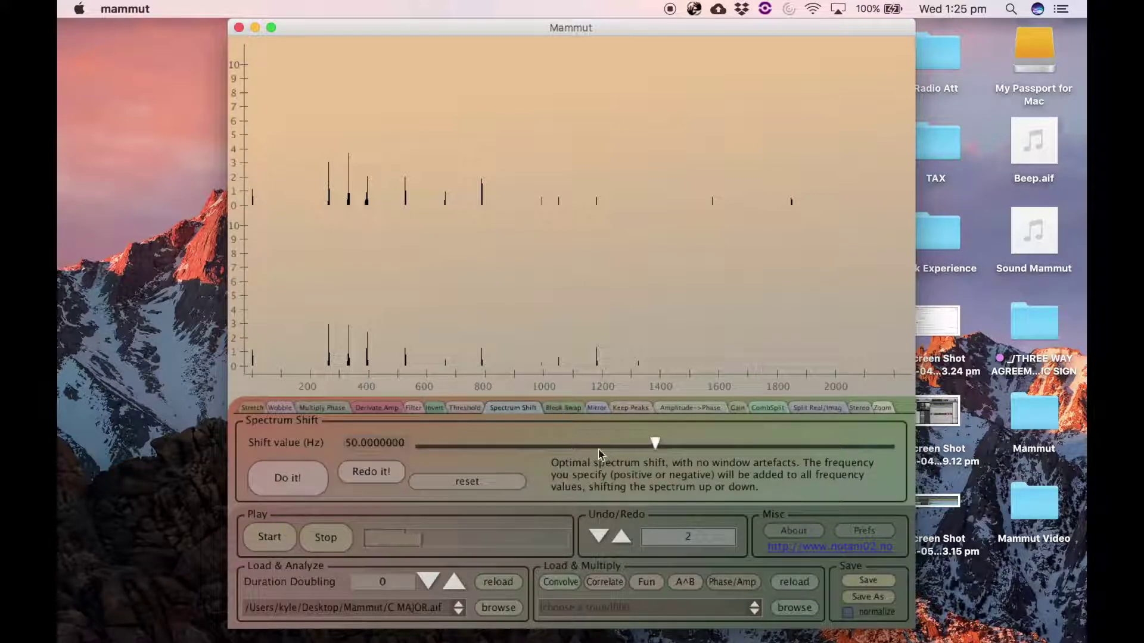
{"action": "left_click_drag", "start_coordinate": [655, 443], "coordinate": [659, 471]}
{"action": "left_click", "coordinate": [370, 472]}
{"action": "left_click", "coordinate": [286, 476]}
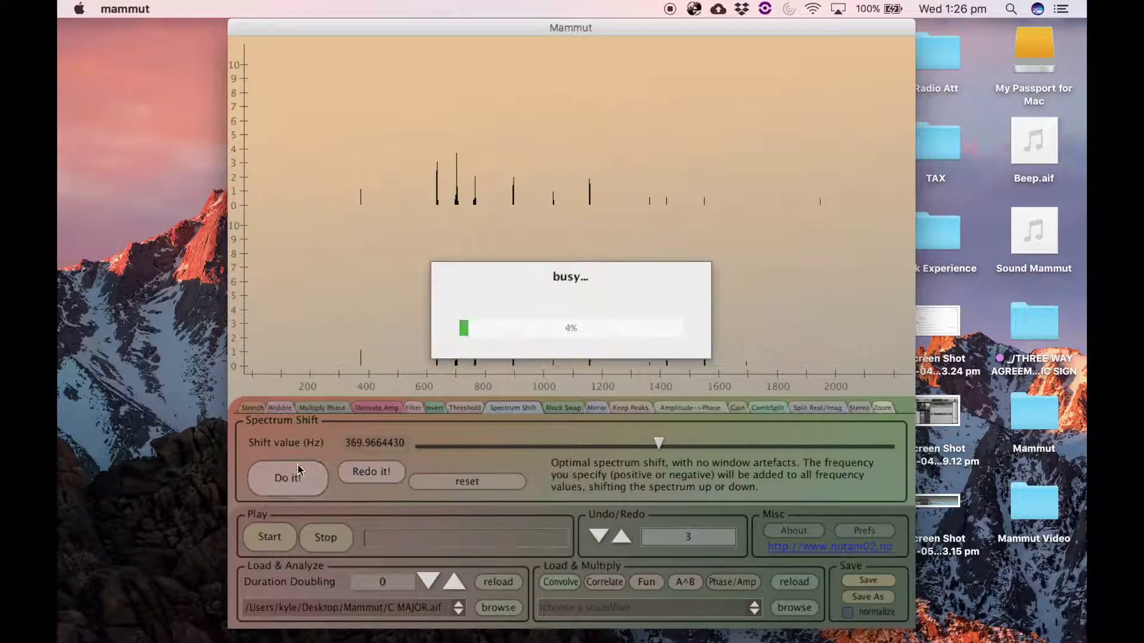
{"action": "left_click", "coordinate": [597, 536]}
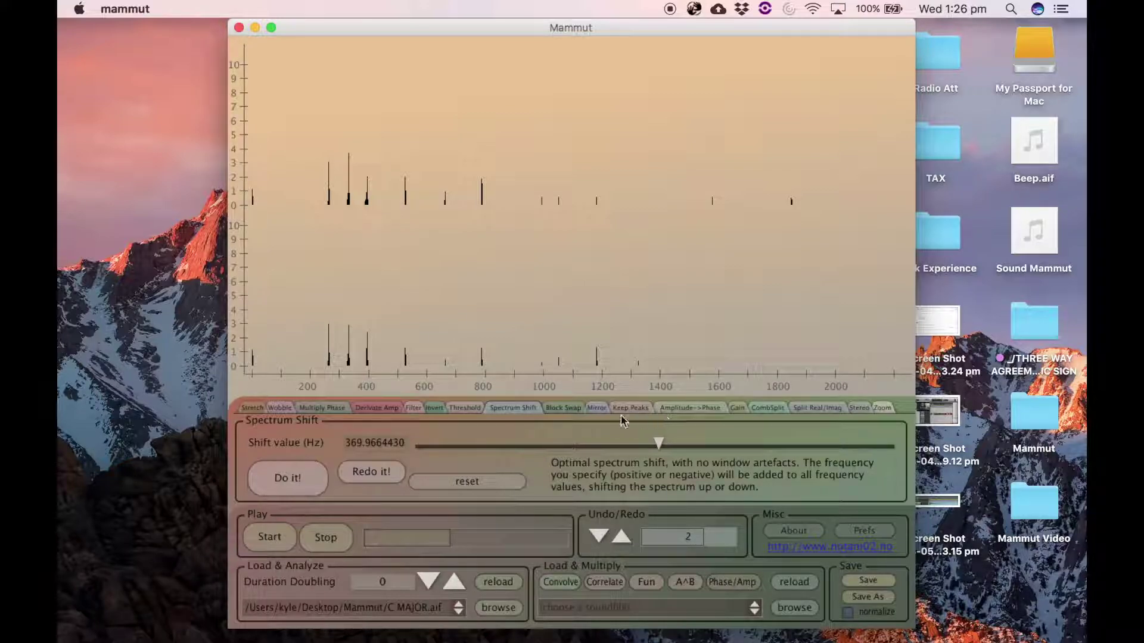
Step: Try Block Swap with 287 swaps and a block size of about 6.15%, and undo it
{"action": "left_click", "coordinate": [570, 409]}
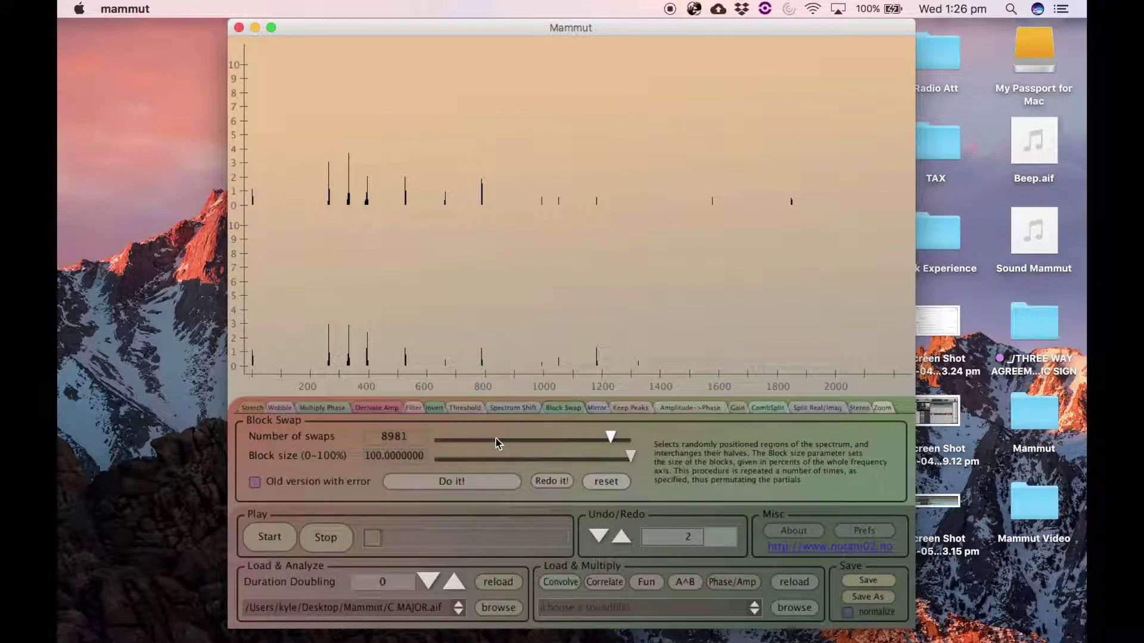
{"action": "left_click_drag", "start_coordinate": [486, 441], "coordinate": [439, 439]}
{"action": "left_click", "coordinate": [439, 457]}
{"action": "left_click", "coordinate": [451, 482]}
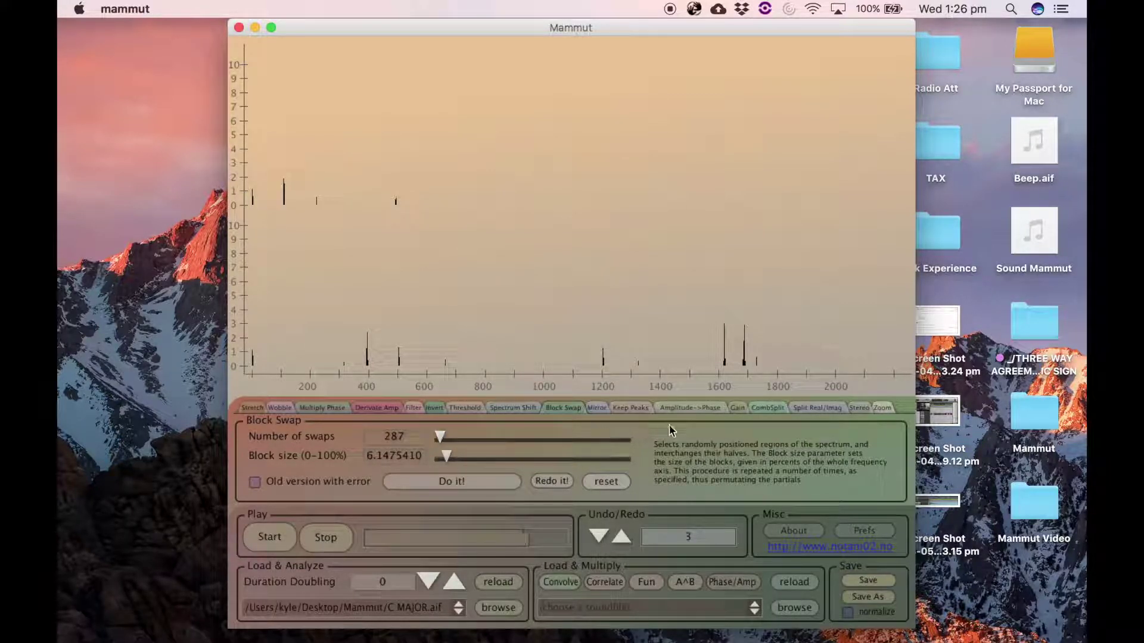
{"action": "left_click", "coordinate": [599, 537]}
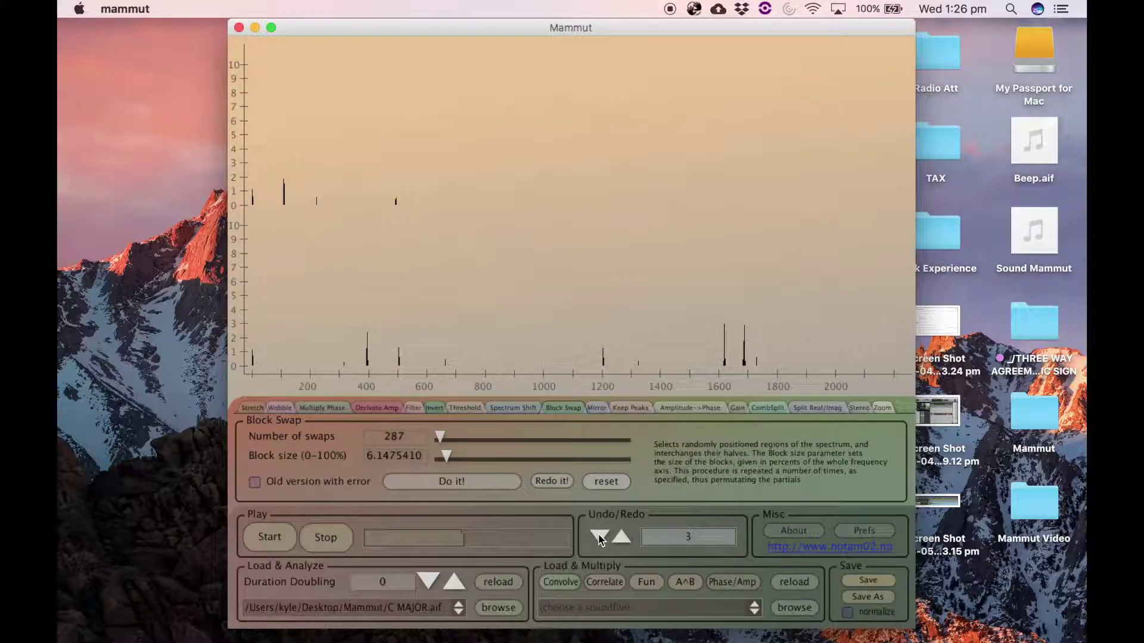
Step: Mirror the whole spectrum around a frequency of 400 Hz
{"action": "left_click", "coordinate": [596, 407]}
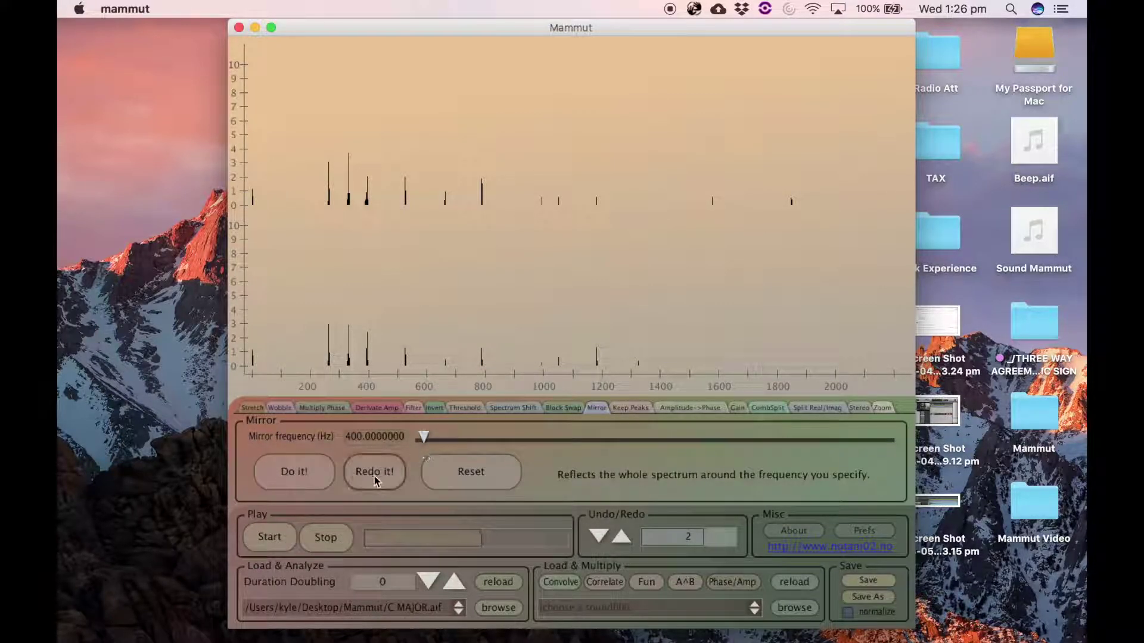
{"action": "left_click", "coordinate": [305, 474]}
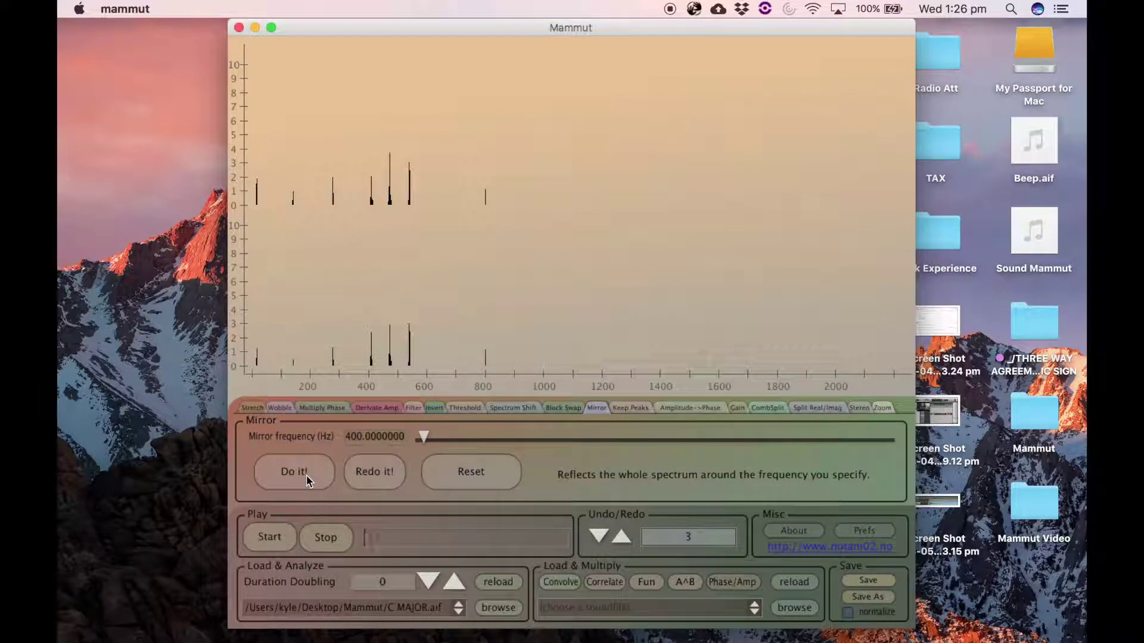
Step: Apply the Amplitude->Phase transform with an amplitude multiplier of about 20.9
{"action": "left_click", "coordinate": [632, 407]}
{"action": "left_click", "coordinate": [685, 408]}
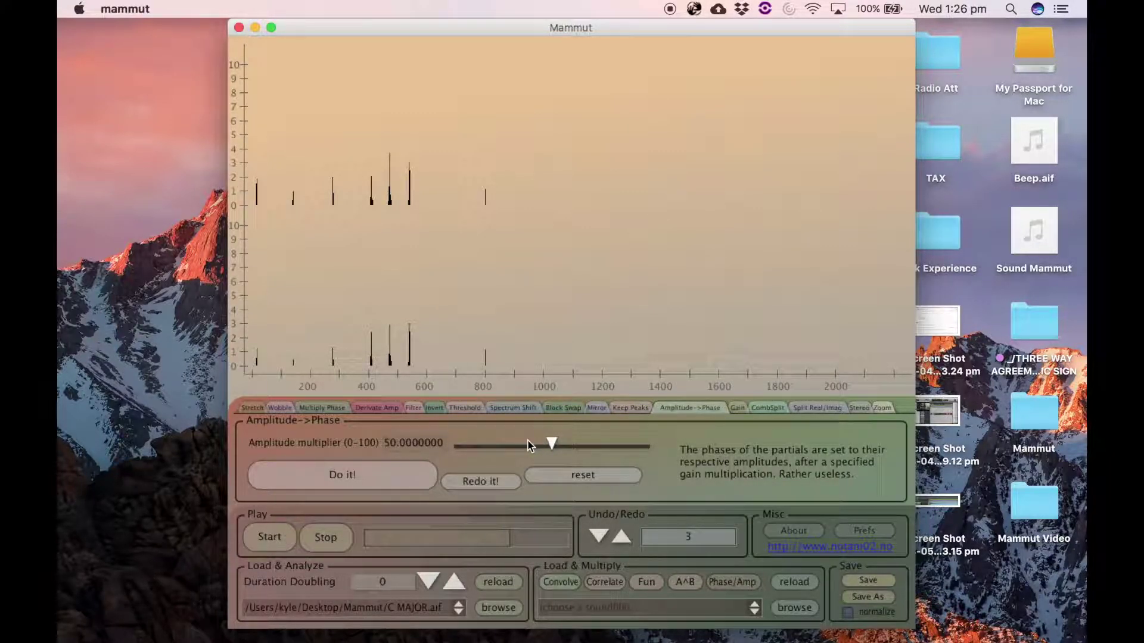
{"action": "left_click_drag", "start_coordinate": [529, 446], "coordinate": [496, 446]}
{"action": "left_click", "coordinate": [345, 474]}
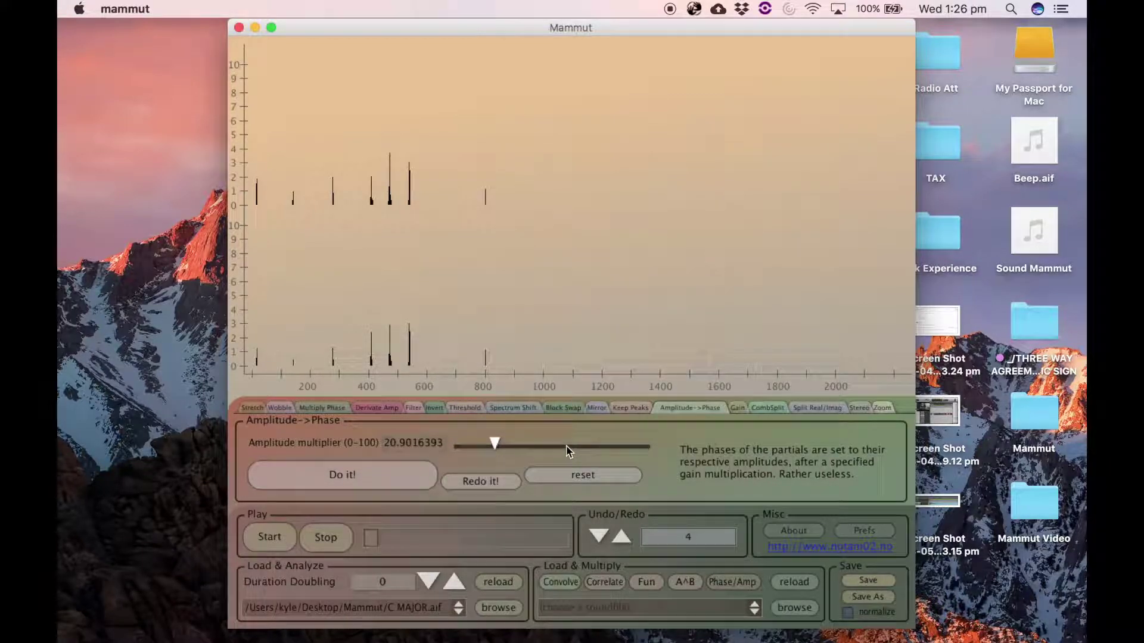
Step: Apply Wobble to the spectrum with a frequency of 10 and an amplitude of 0.01
{"action": "left_click", "coordinate": [759, 413]}
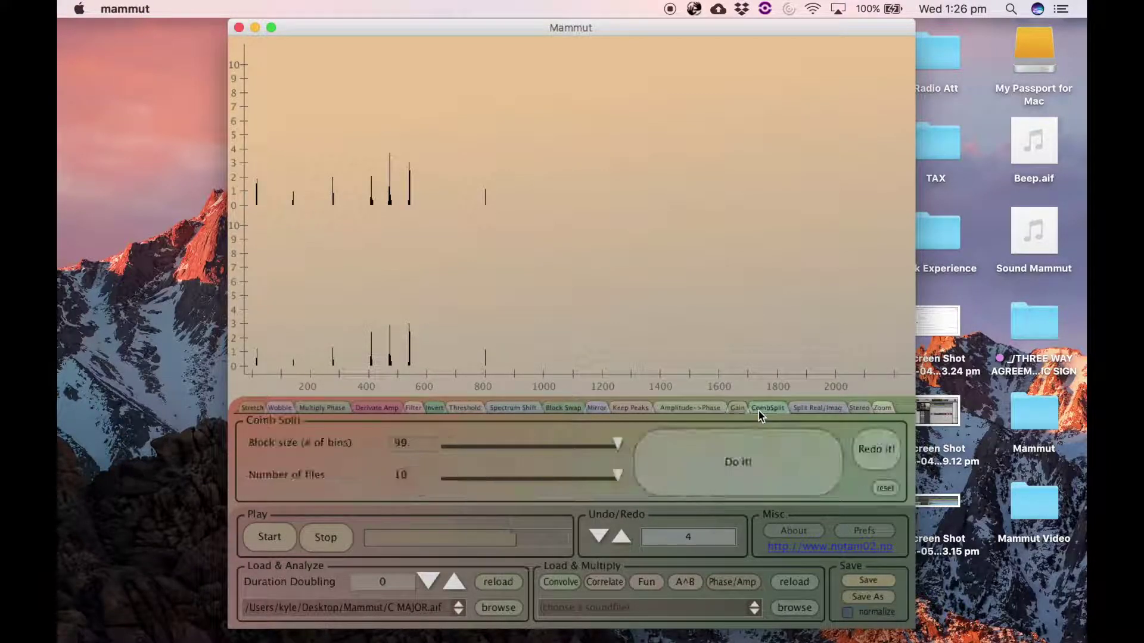
{"action": "left_click", "coordinate": [378, 409]}
{"action": "left_click", "coordinate": [328, 410]}
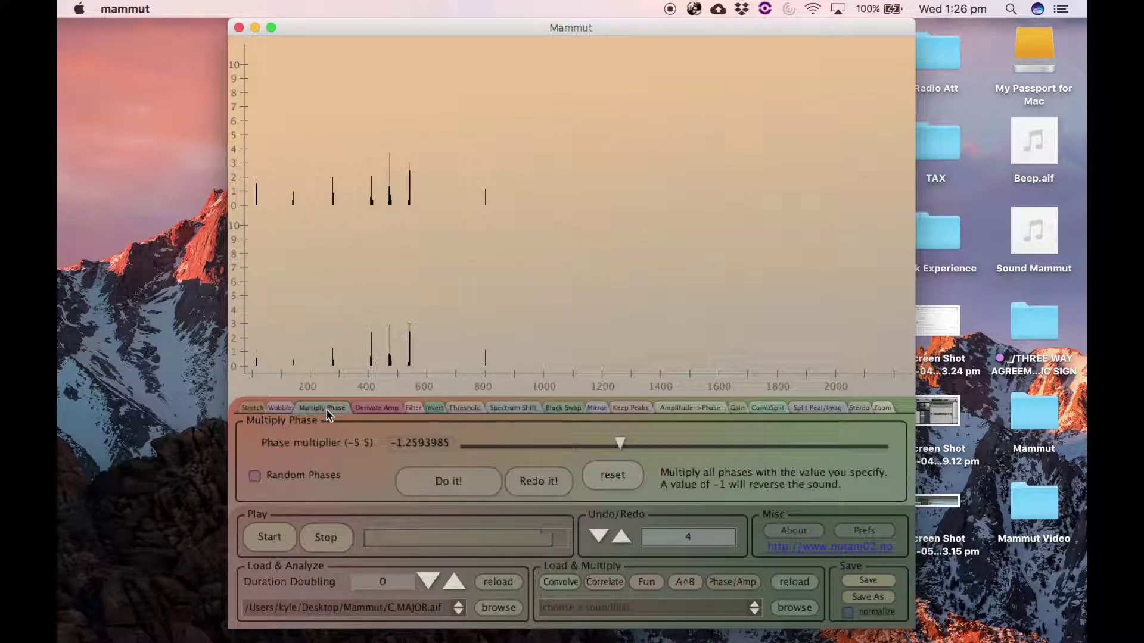
{"action": "left_click", "coordinate": [287, 411]}
{"action": "left_click", "coordinate": [628, 437]}
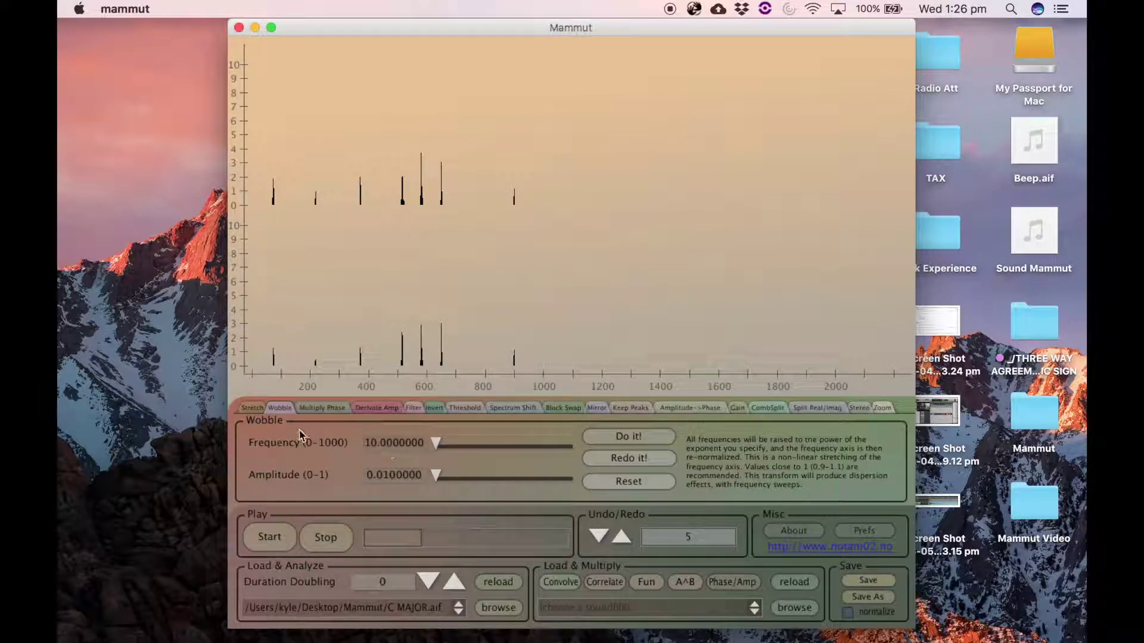
Step: Try stretching the spectrum with exponents of about 0.555, 0.511 and 0.5, undoing the results
{"action": "left_click", "coordinate": [253, 408]}
{"action": "left_click_drag", "start_coordinate": [462, 445], "coordinate": [404, 446]}
{"action": "left_click", "coordinate": [325, 478]}
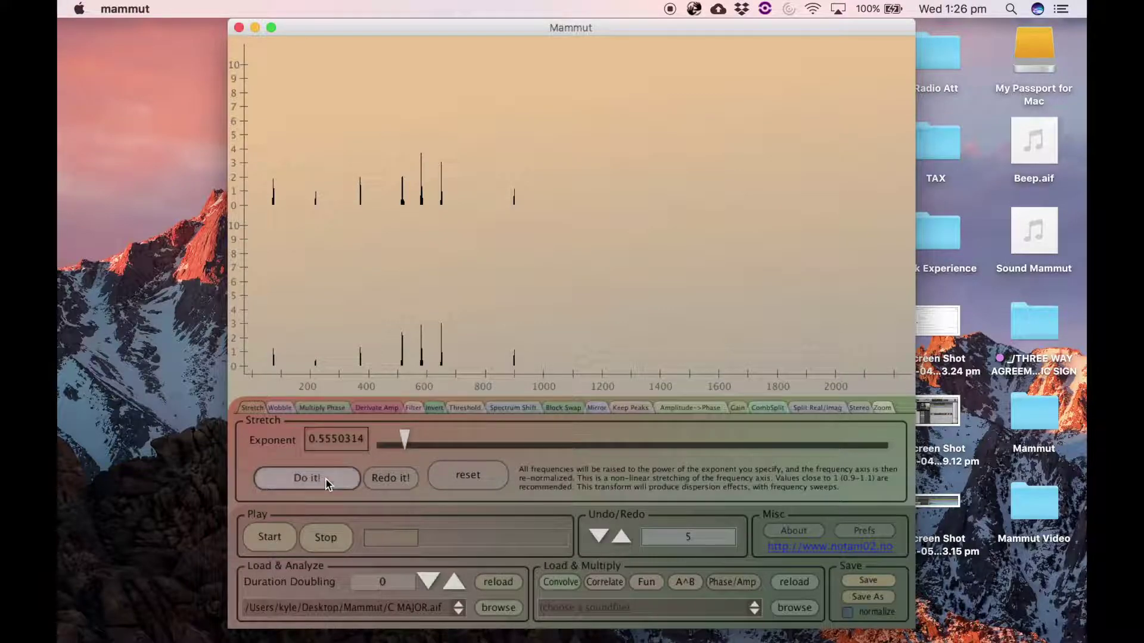
{"action": "left_click", "coordinate": [456, 475]}
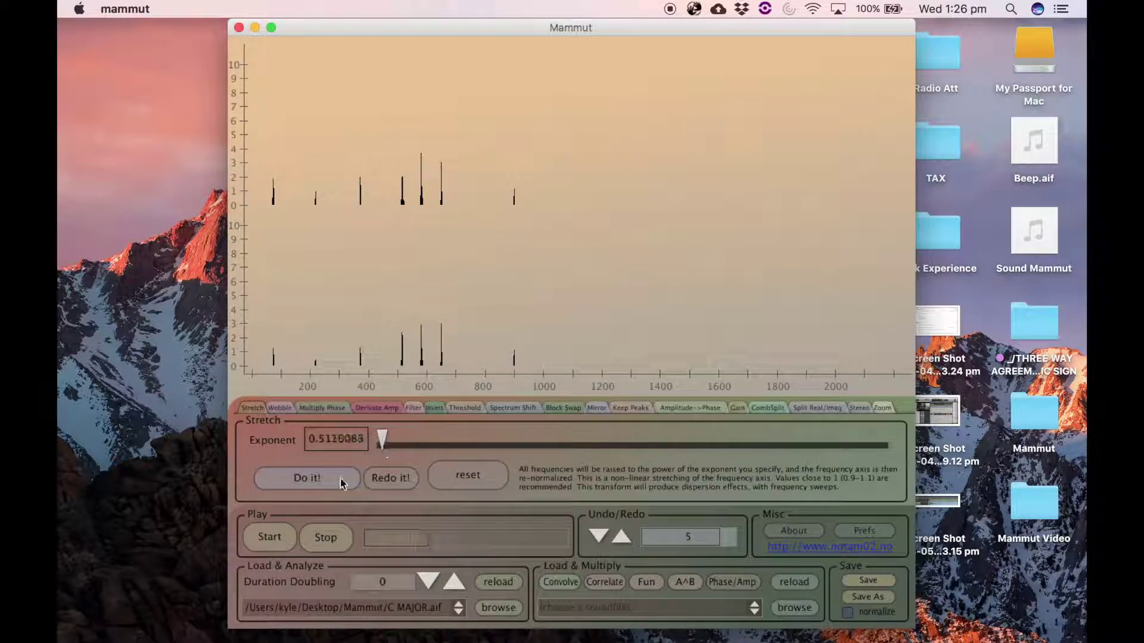
{"action": "left_click", "coordinate": [340, 478]}
{"action": "left_click", "coordinate": [598, 535]}
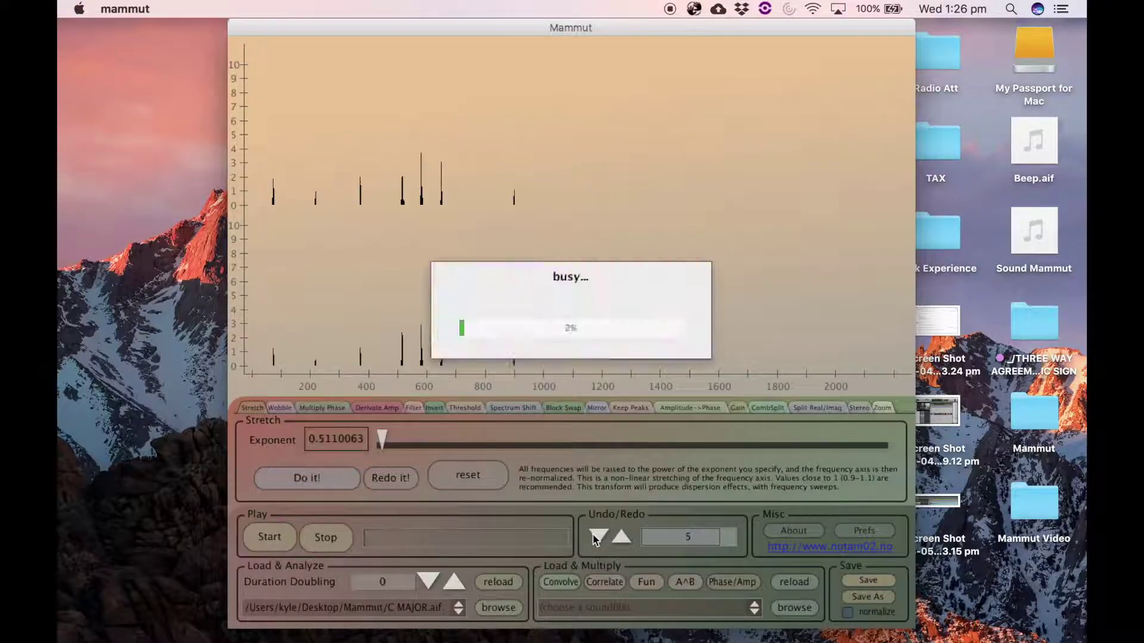
{"action": "left_click_drag", "start_coordinate": [382, 439], "coordinate": [342, 441]}
{"action": "left_click", "coordinate": [343, 475]}
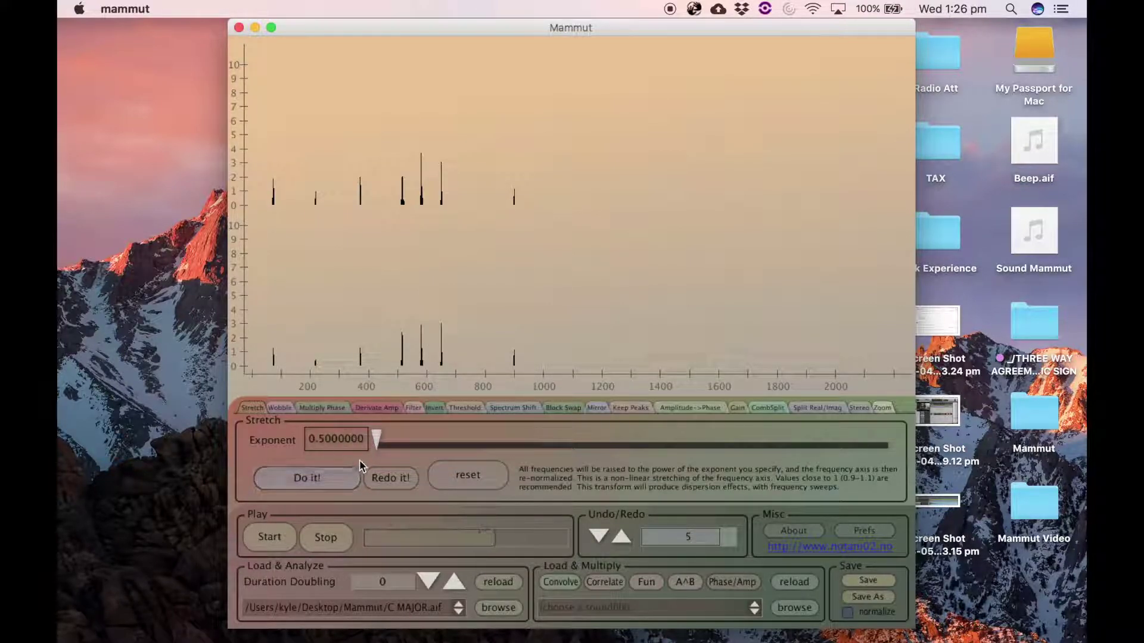
Step: Set the Stretch exponent to 0.9 and apply it to the spectrum
{"action": "double_click", "coordinate": [333, 440]}
{"action": "type", "text": "0"}
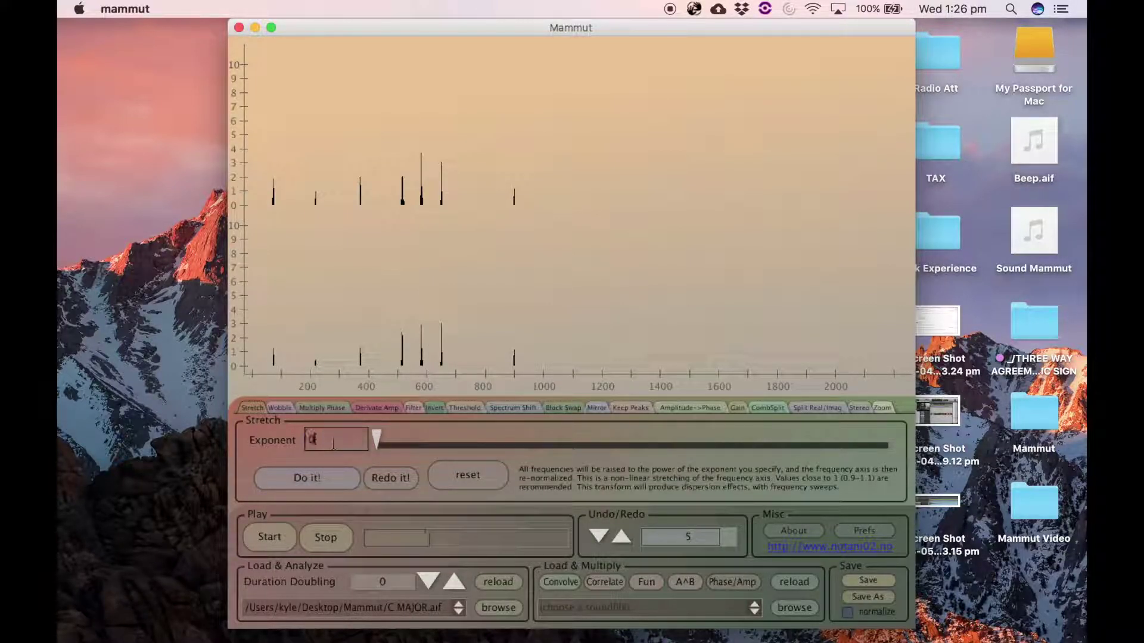
{"action": "left_click", "coordinate": [319, 476]}
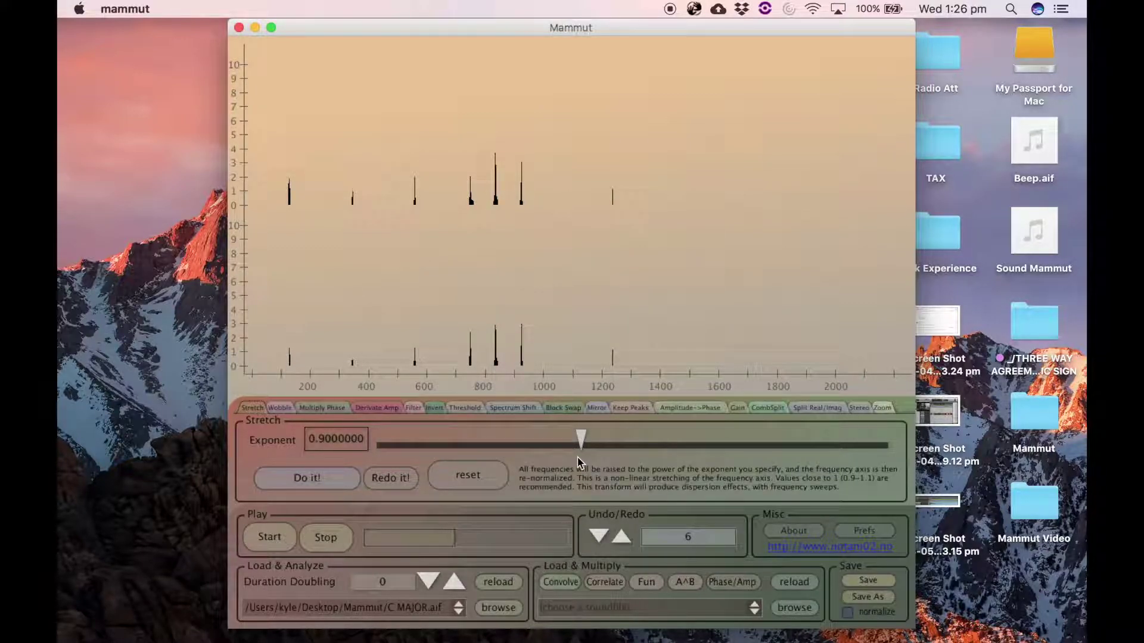